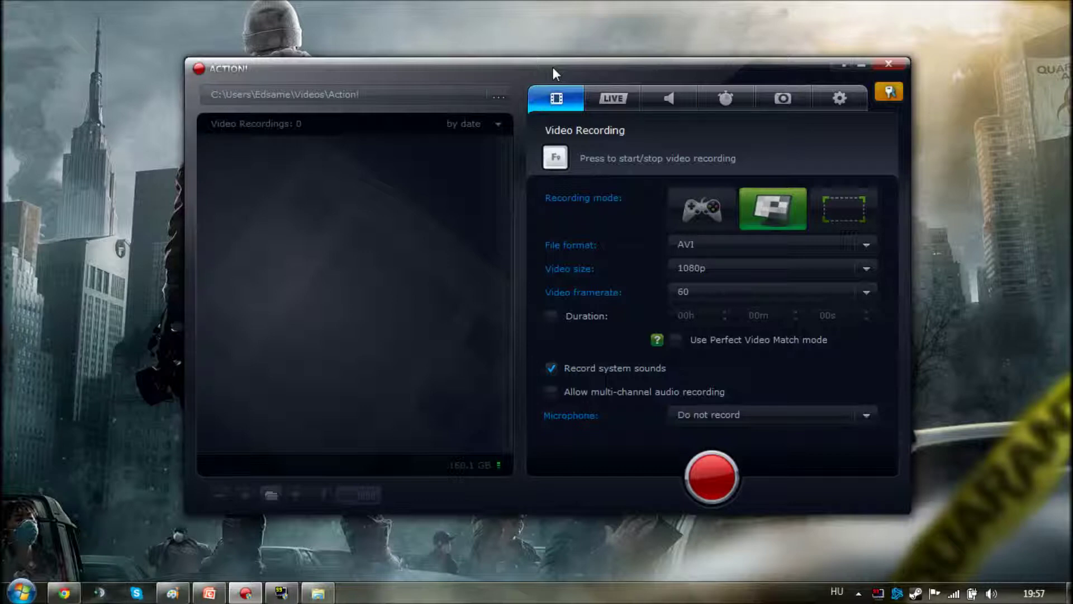
pyautogui.moveTo(552, 67)
pyautogui.mouseDown()
pyautogui.moveTo(540, 68)
pyautogui.moveTo(551, 69)
pyautogui.mouseUp()
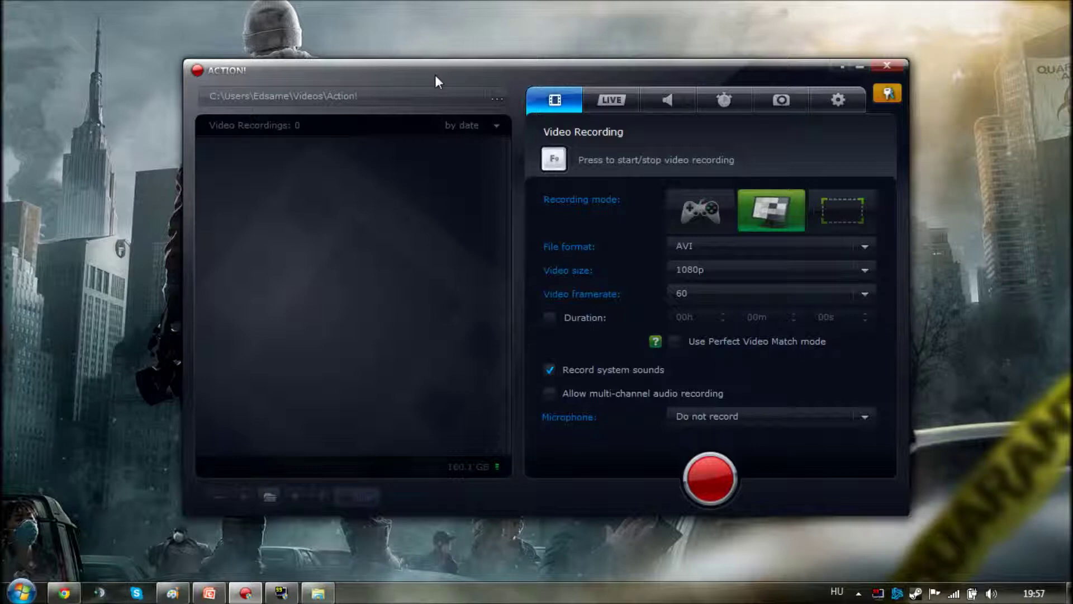
pyautogui.moveTo(438, 73)
pyautogui.mouseDown()
pyautogui.moveTo(518, 79)
pyautogui.moveTo(481, 59)
pyautogui.moveTo(519, 69)
pyautogui.moveTo(478, 78)
pyautogui.moveTo(473, 62)
pyautogui.moveTo(454, 62)
pyautogui.mouseUp()
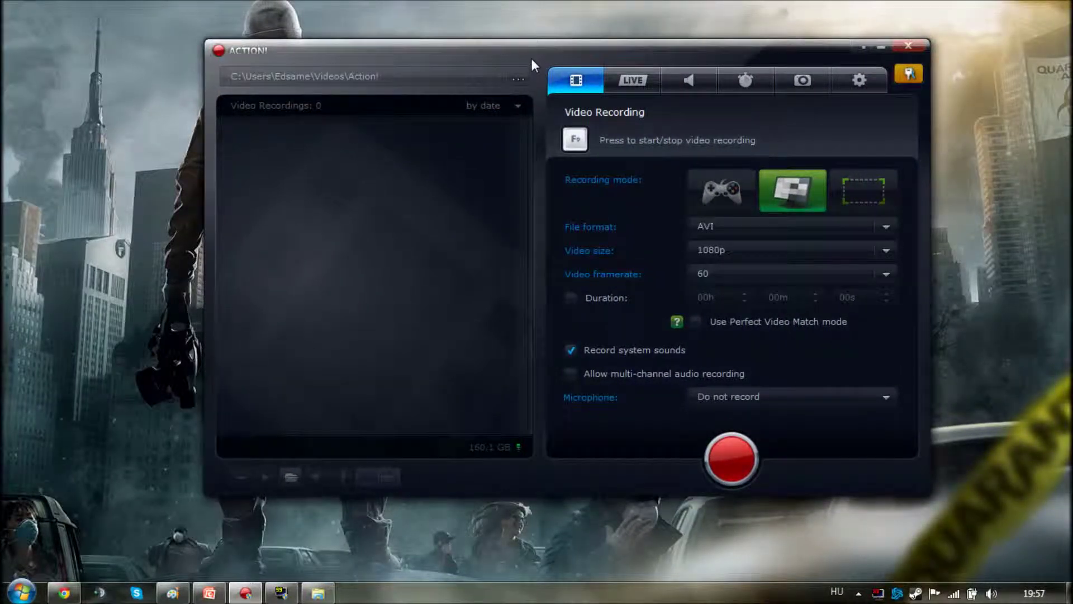
pyautogui.moveTo(531, 58); pyautogui.dragTo(532, 66)
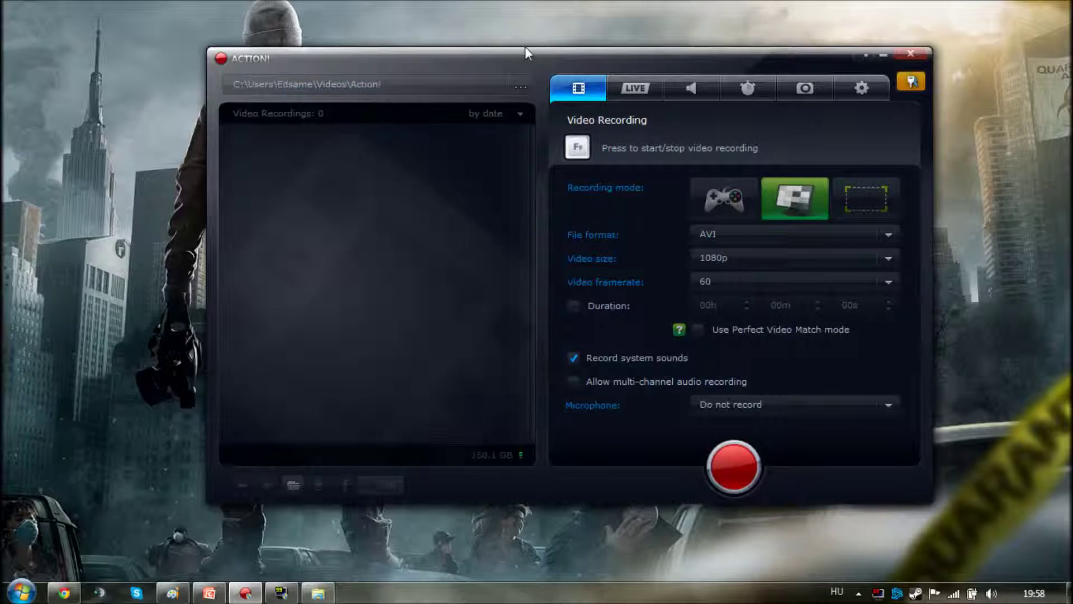
pyautogui.moveTo(527, 55); pyautogui.dragTo(528, 60)
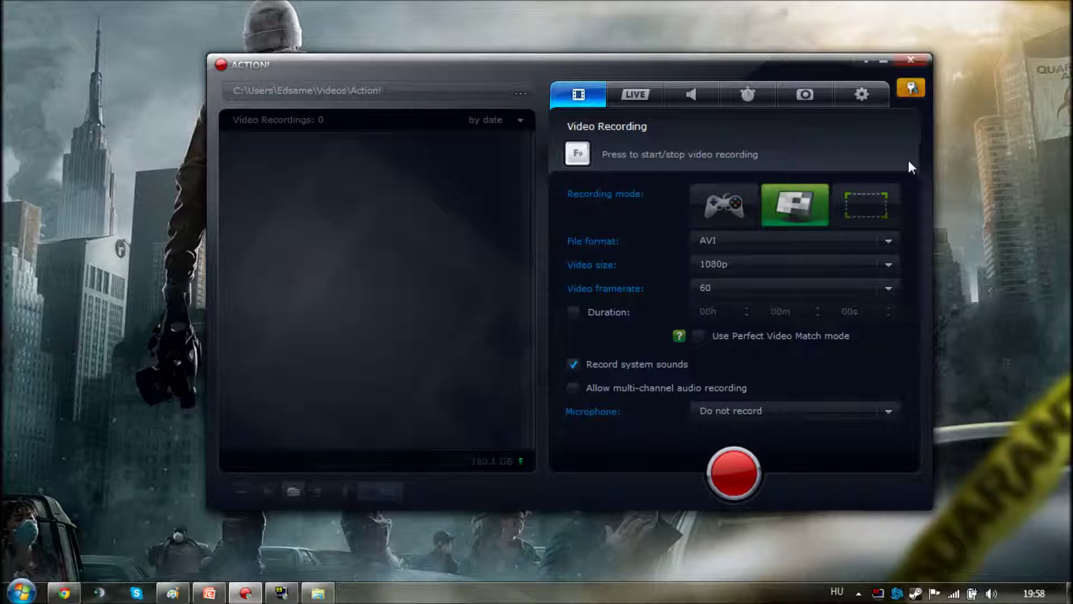
# Step: Review the available file format, video size, framerate and microphone options for video recording without changing them
pyautogui.click(892, 242)
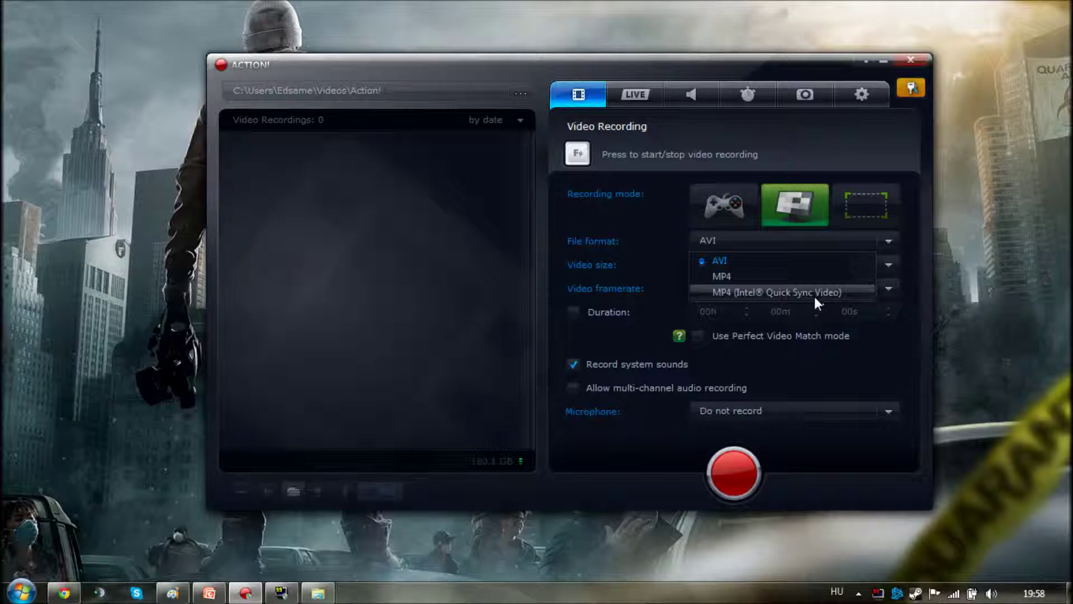
pyautogui.click(900, 238)
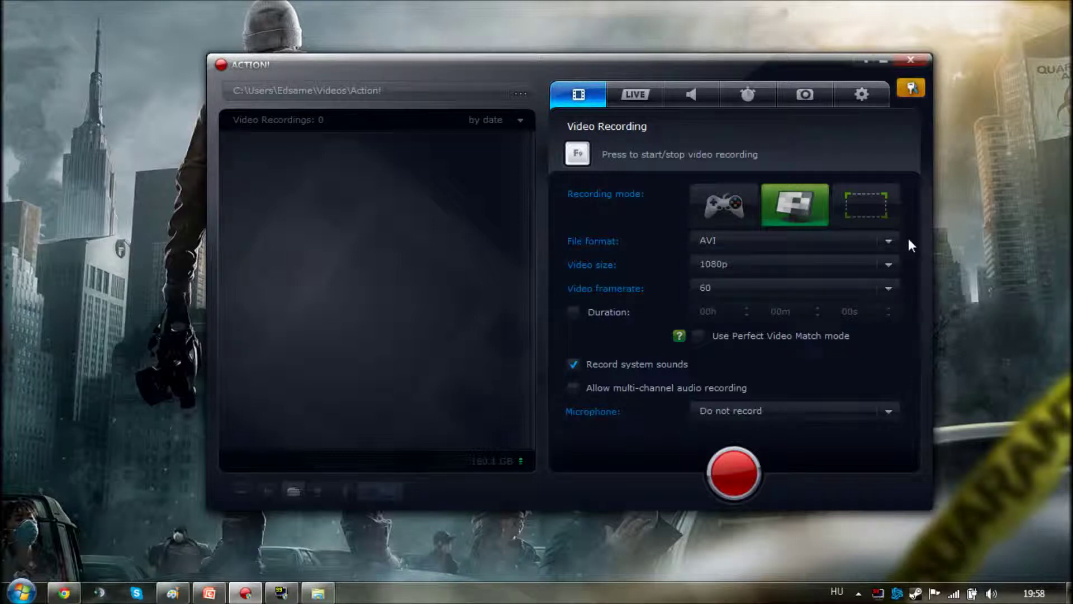
pyautogui.click(887, 265)
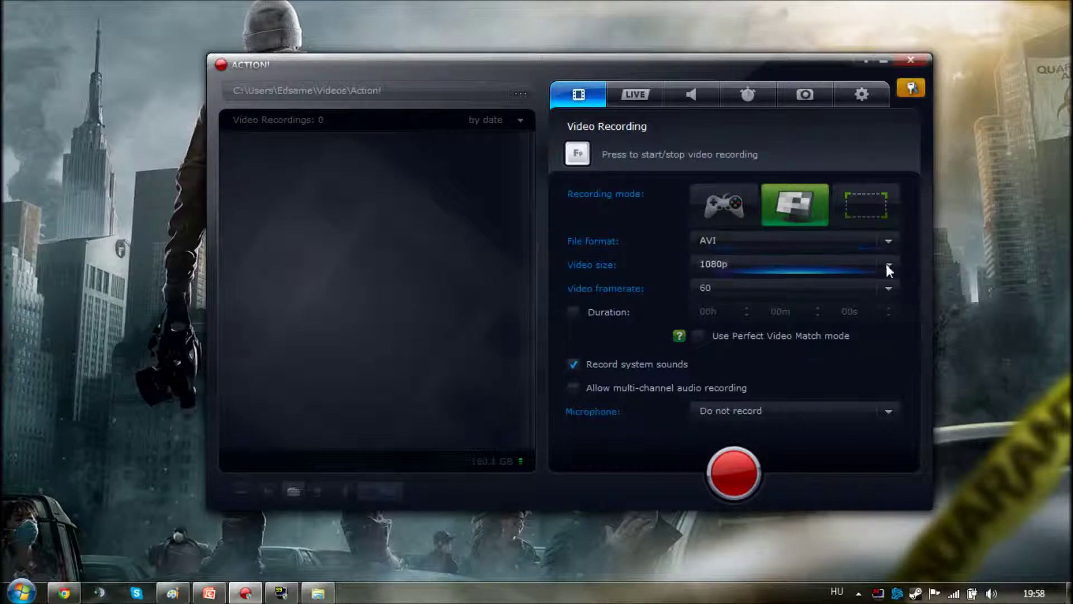
pyautogui.click(890, 265)
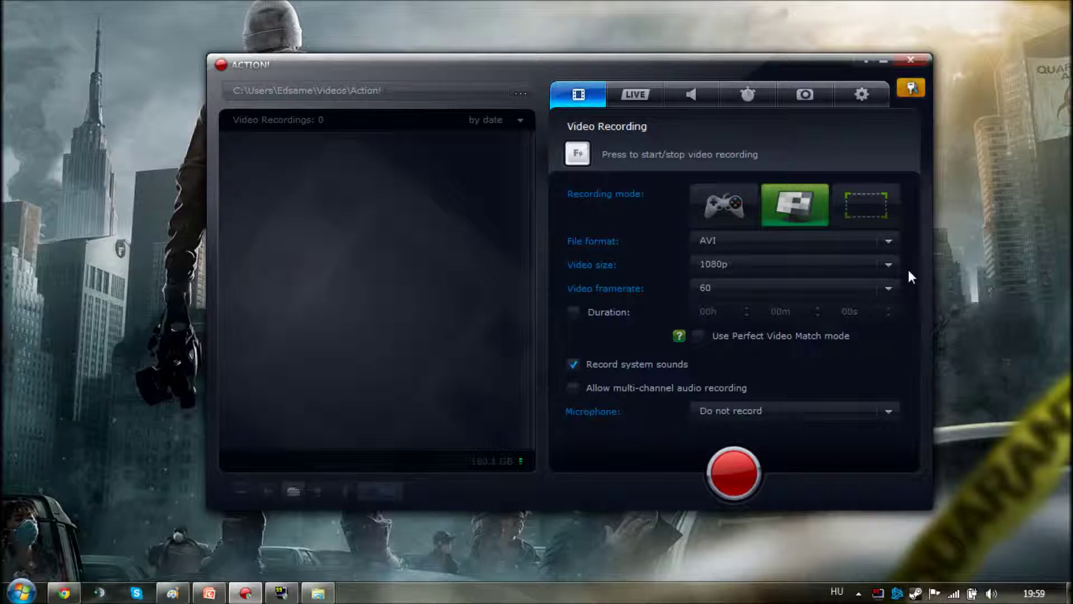
pyautogui.click(889, 289)
pyautogui.click(893, 291)
pyautogui.click(888, 414)
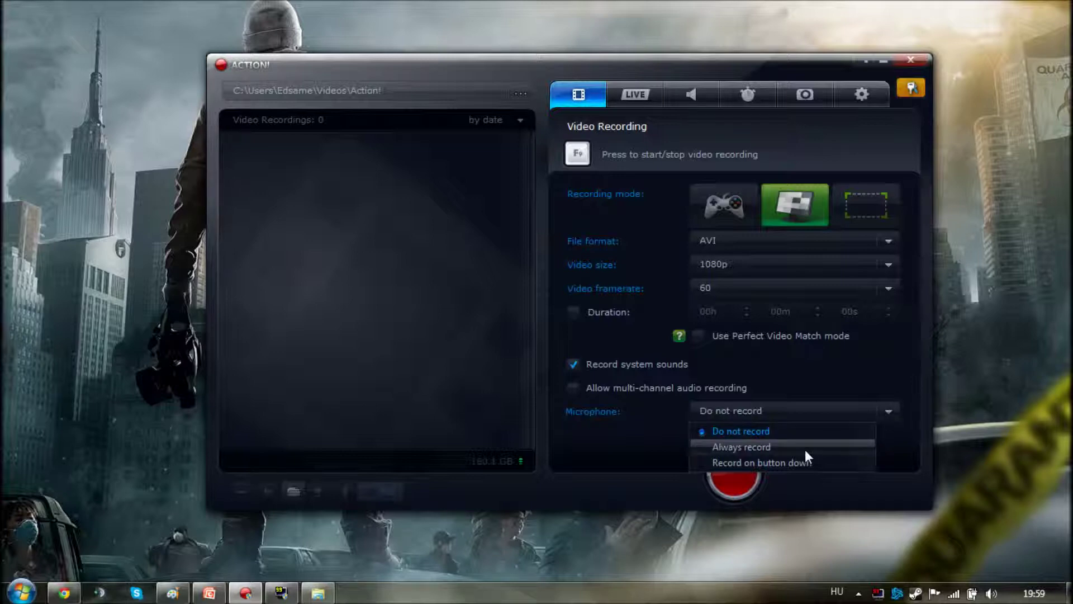
pyautogui.click(899, 408)
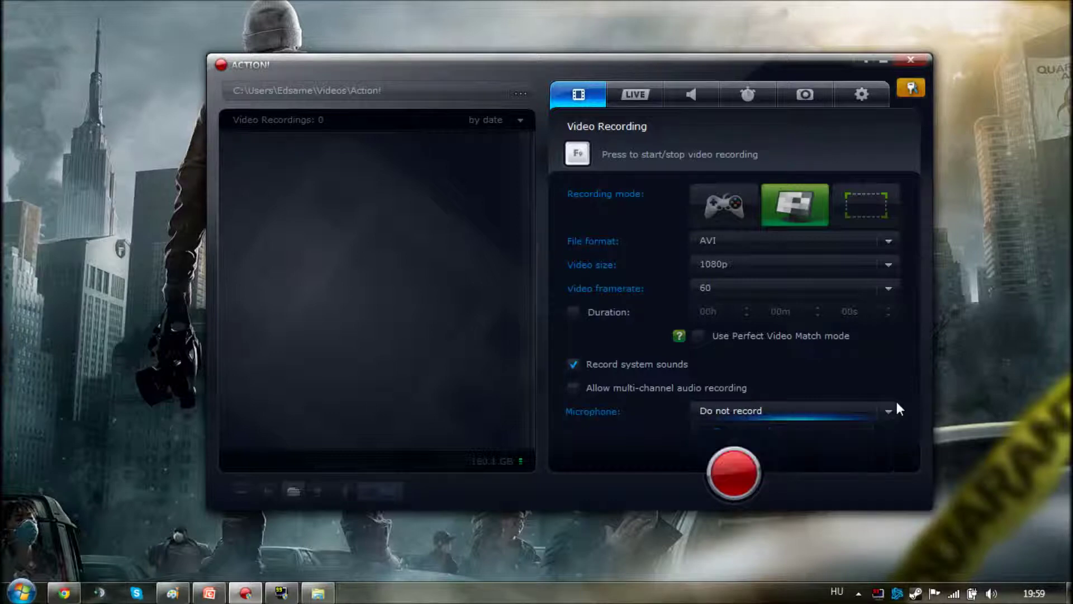
# Step: Look through the live streaming broadcast settings and the audio recording settings, and return to the video recording page
pyautogui.click(641, 98)
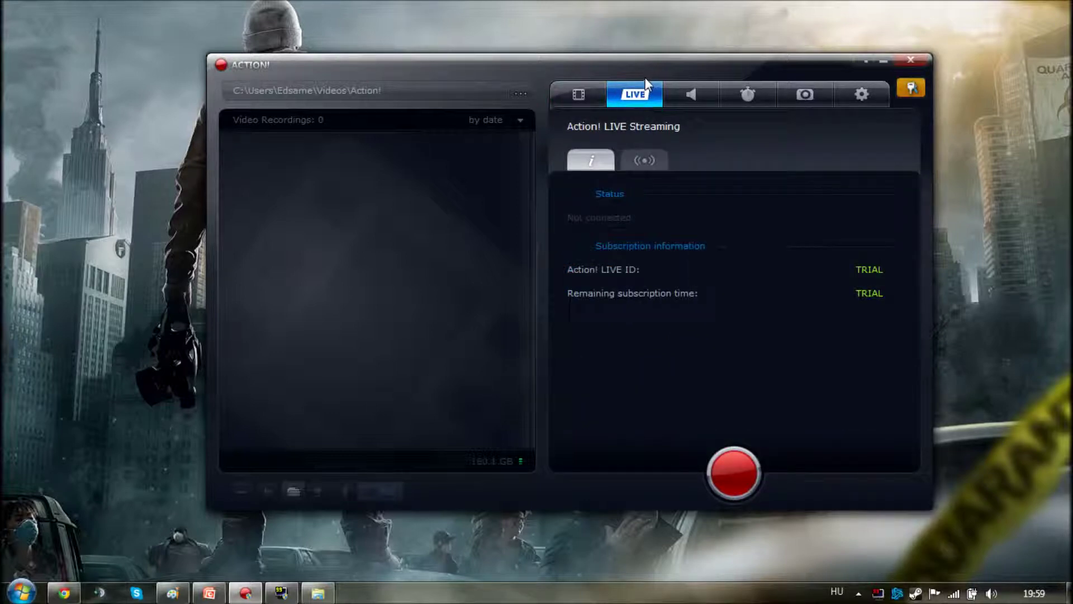
pyautogui.click(642, 159)
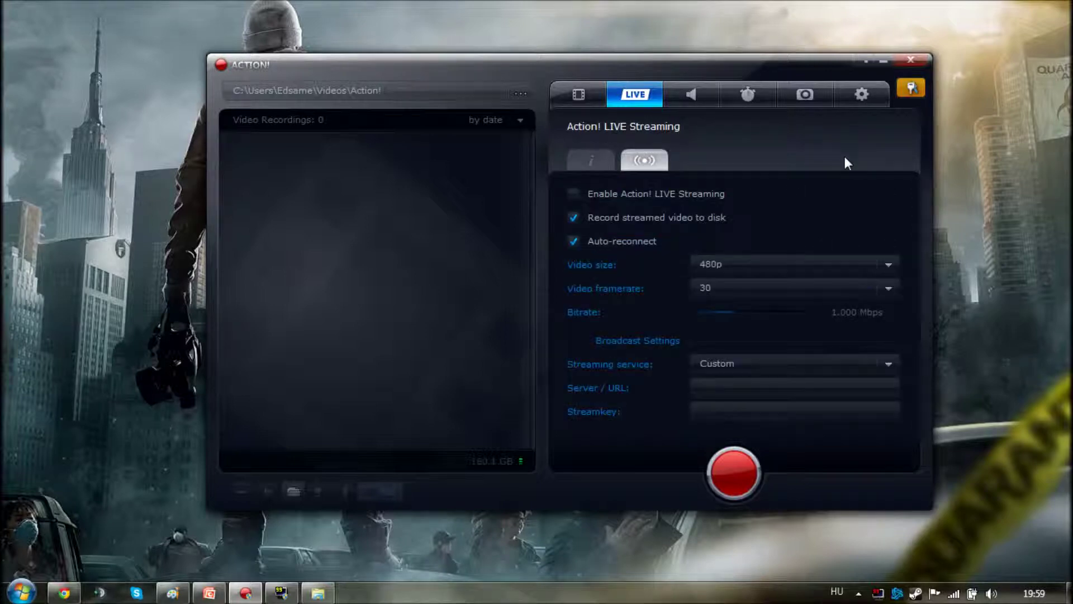
pyautogui.click(686, 99)
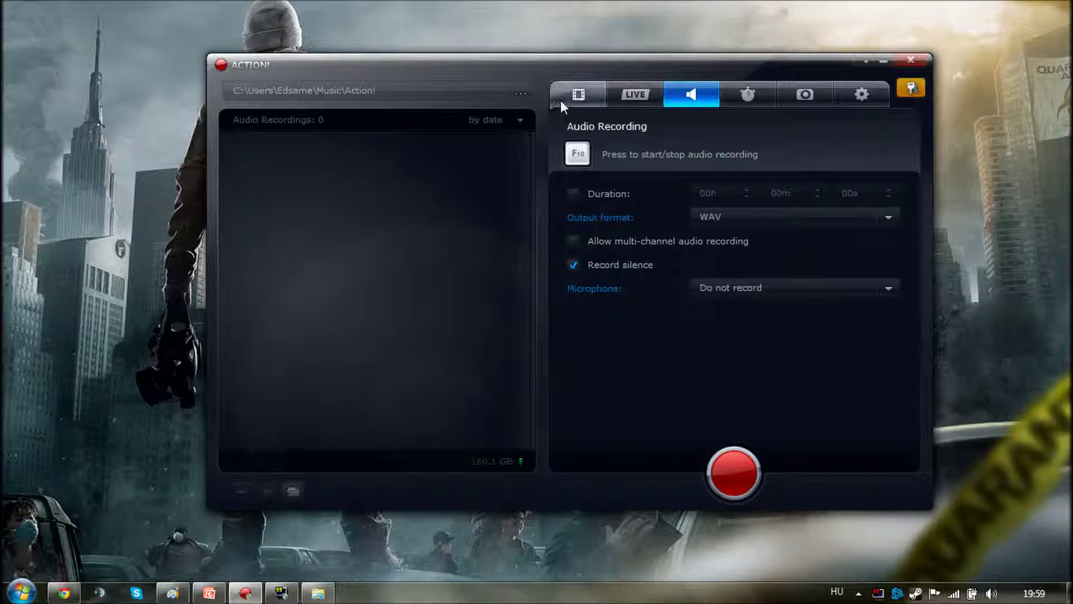
pyautogui.click(578, 95)
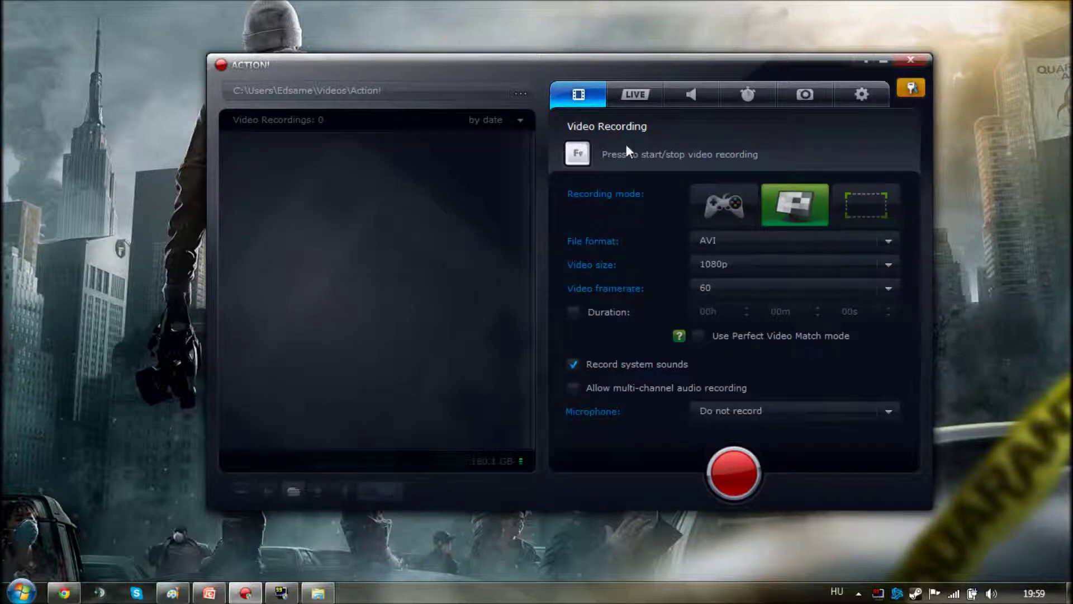
# Step: Check the hotkey assignments in the program's settings and go back to the video recording page
pyautogui.click(855, 95)
pyautogui.click(864, 166)
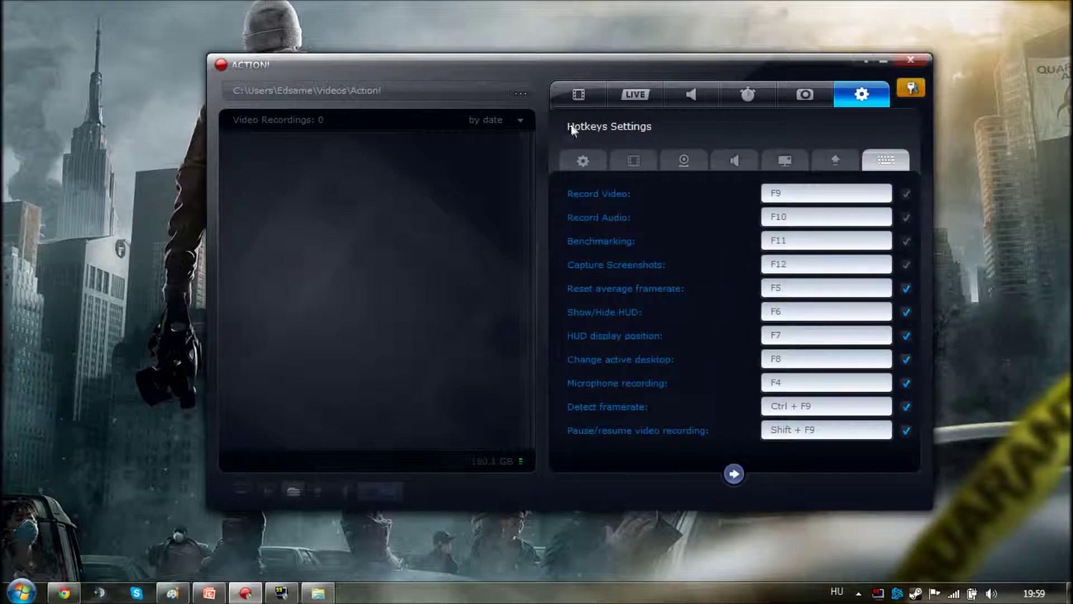
pyautogui.click(592, 101)
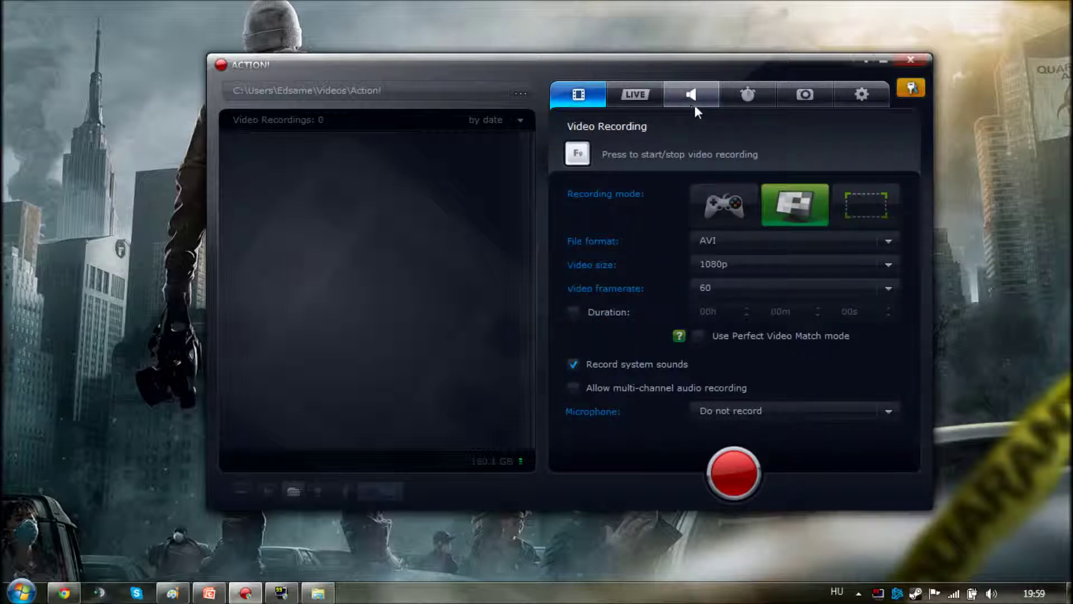
# Step: Examine the benchmarking page and the screenshot capture options
pyautogui.click(736, 103)
pyautogui.click(677, 96)
pyautogui.click(749, 100)
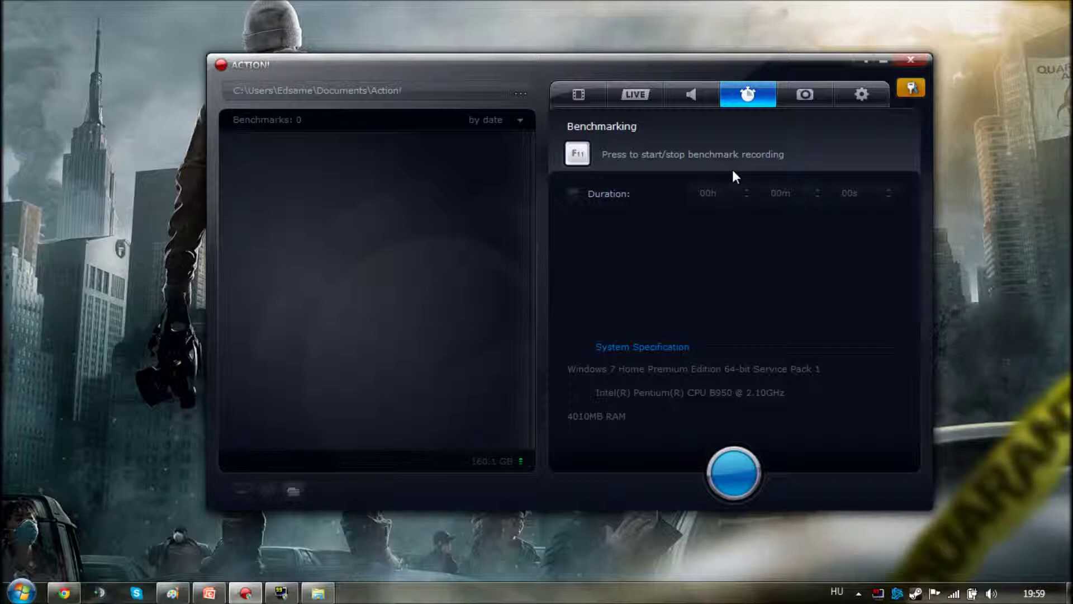
pyautogui.click(796, 89)
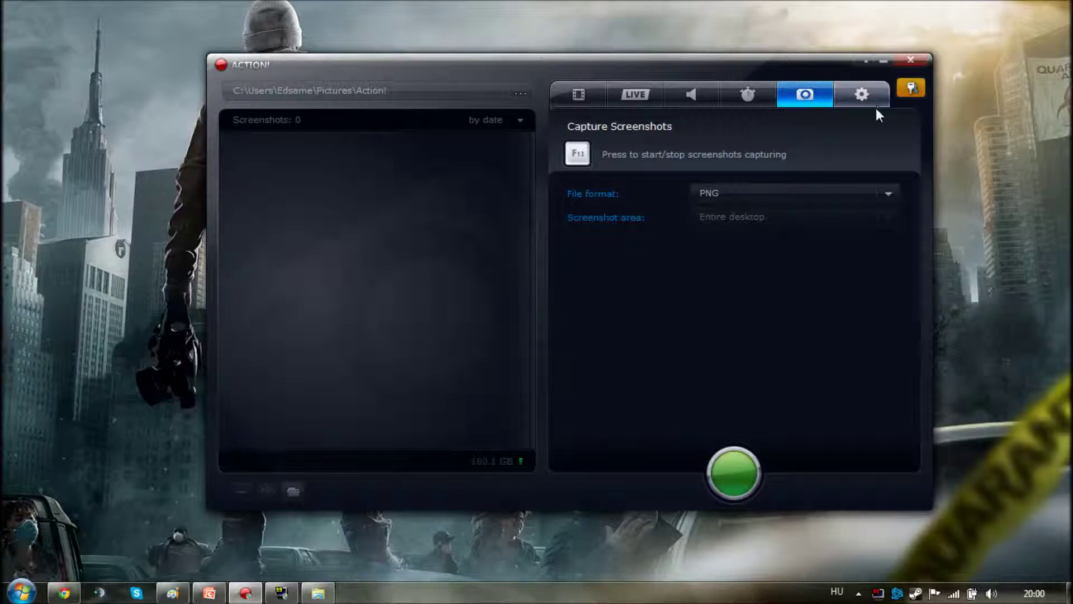
pyautogui.moveTo(787, 62); pyautogui.dragTo(784, 39)
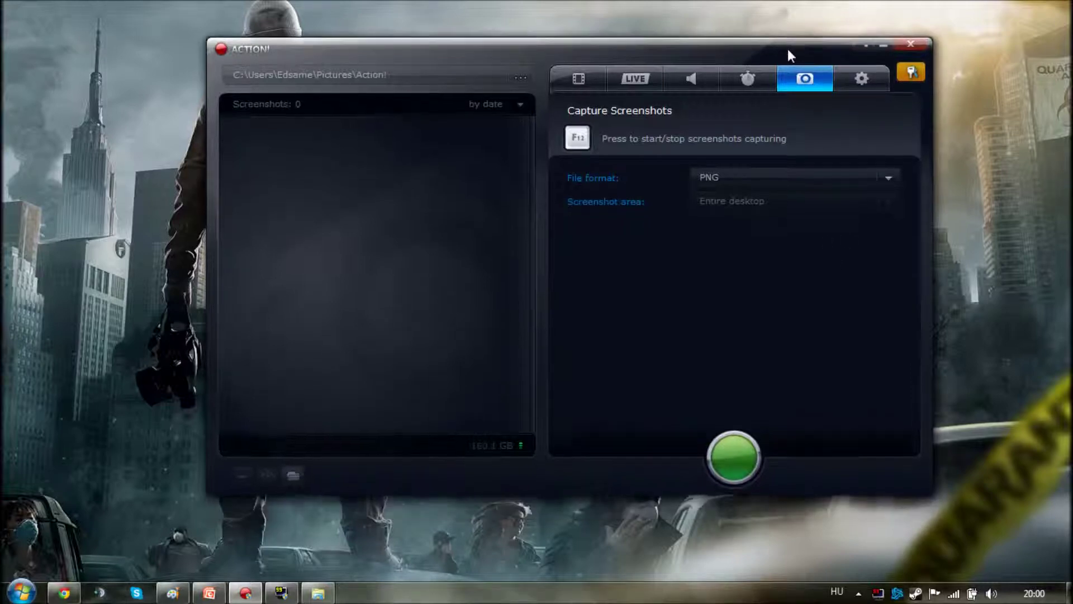
pyautogui.moveTo(693, 47); pyautogui.dragTo(676, 54)
# Step: Show the general settings with the language, update and window behaviour options
pyautogui.click(841, 78)
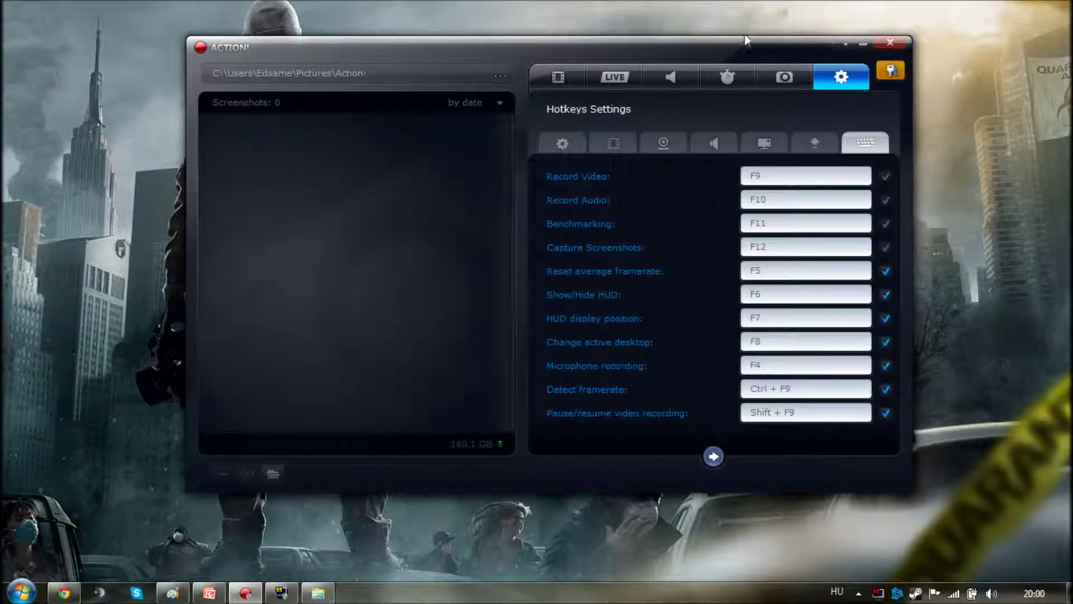
pyautogui.moveTo(736, 45); pyautogui.dragTo(746, 55)
pyautogui.click(572, 150)
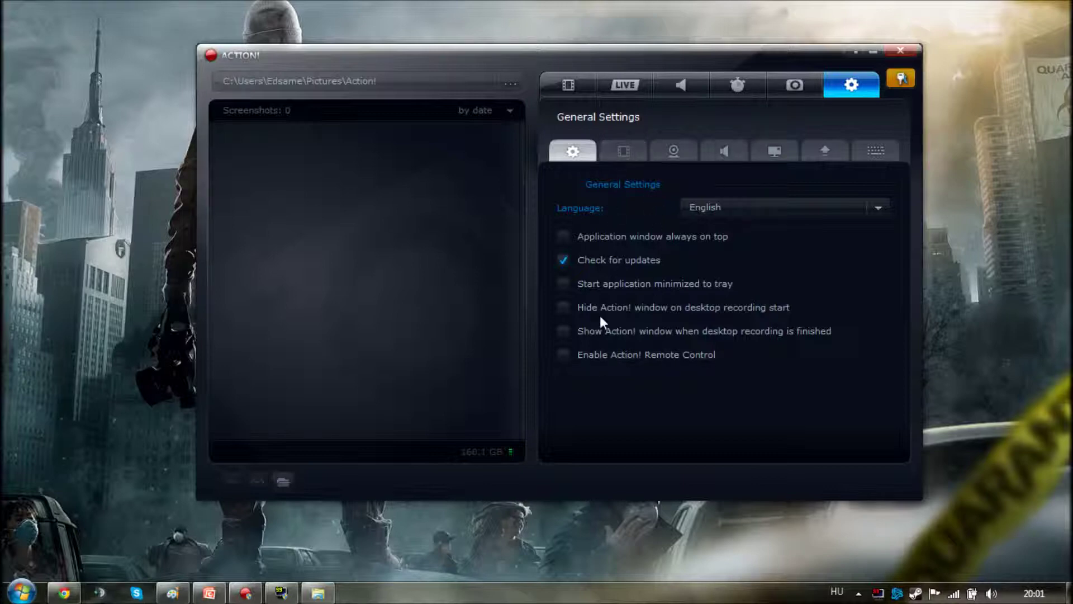
# Step: Inspect the video quality and input range choices in the video recording settings without changing them
pyautogui.click(613, 151)
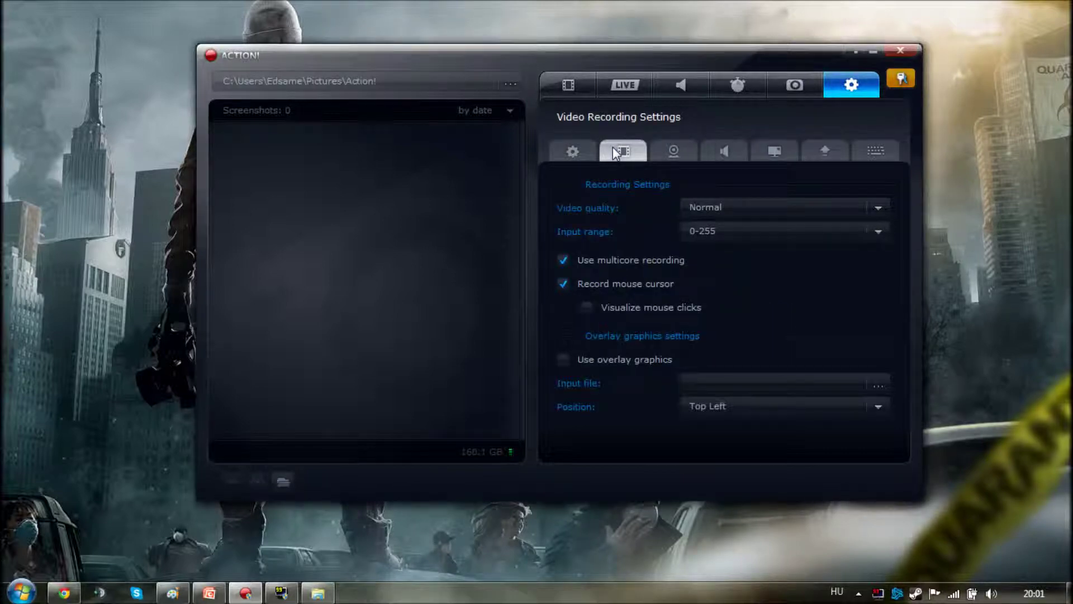
pyautogui.click(832, 215)
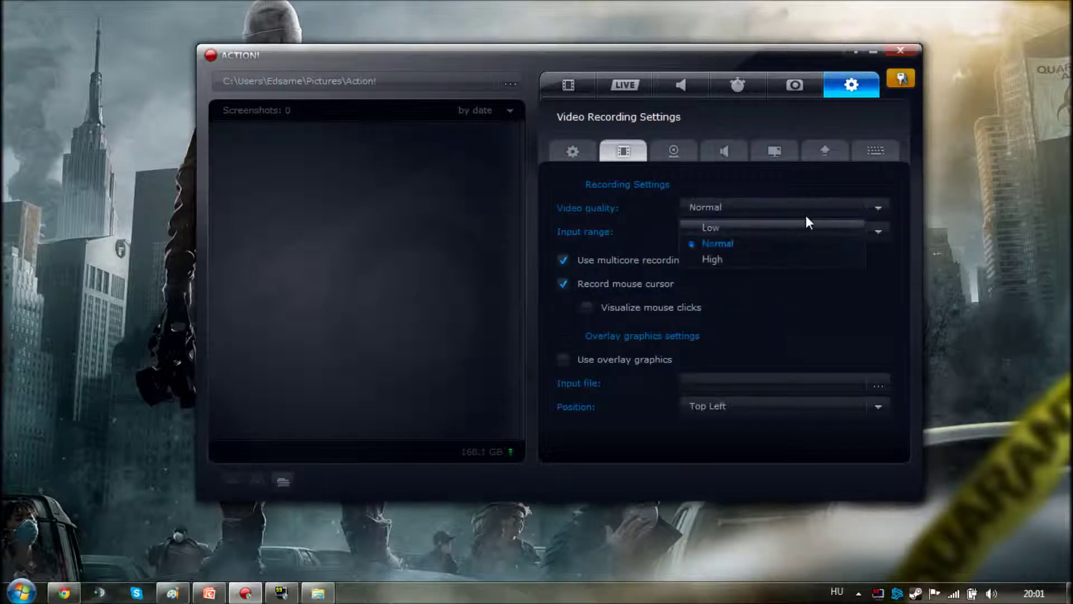
pyautogui.click(813, 208)
pyautogui.click(783, 231)
pyautogui.click(786, 230)
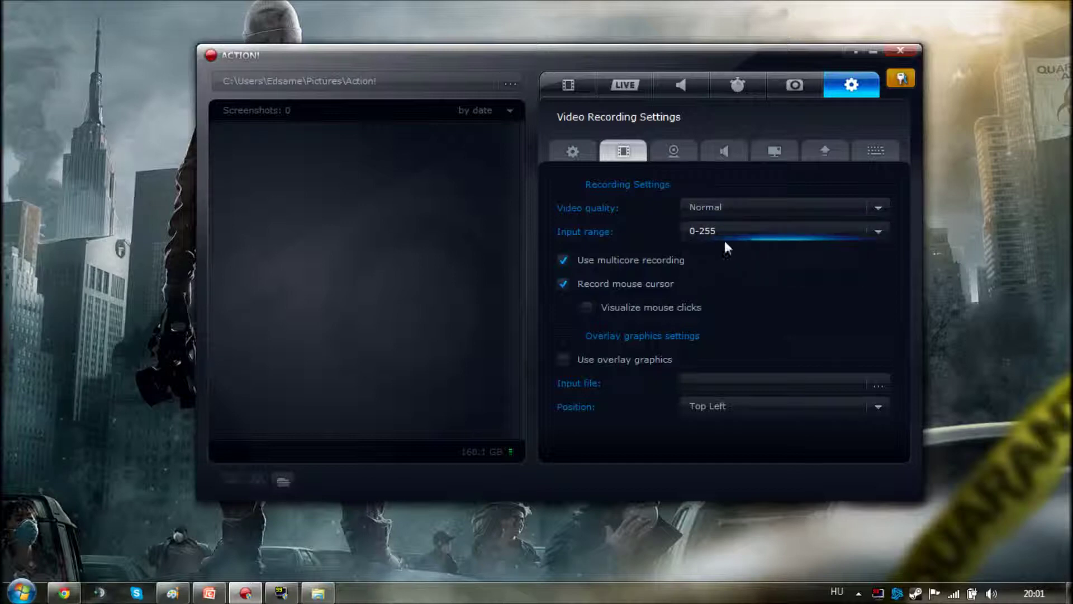
# Step: Browse the webcam, audio and HUD settings and the remaining settings pages, finishing on the hotkey assignments
pyautogui.click(675, 156)
pyautogui.click(726, 149)
pyautogui.click(776, 148)
pyautogui.click(824, 149)
pyautogui.click(874, 152)
pyautogui.click(805, 152)
pyautogui.click(775, 149)
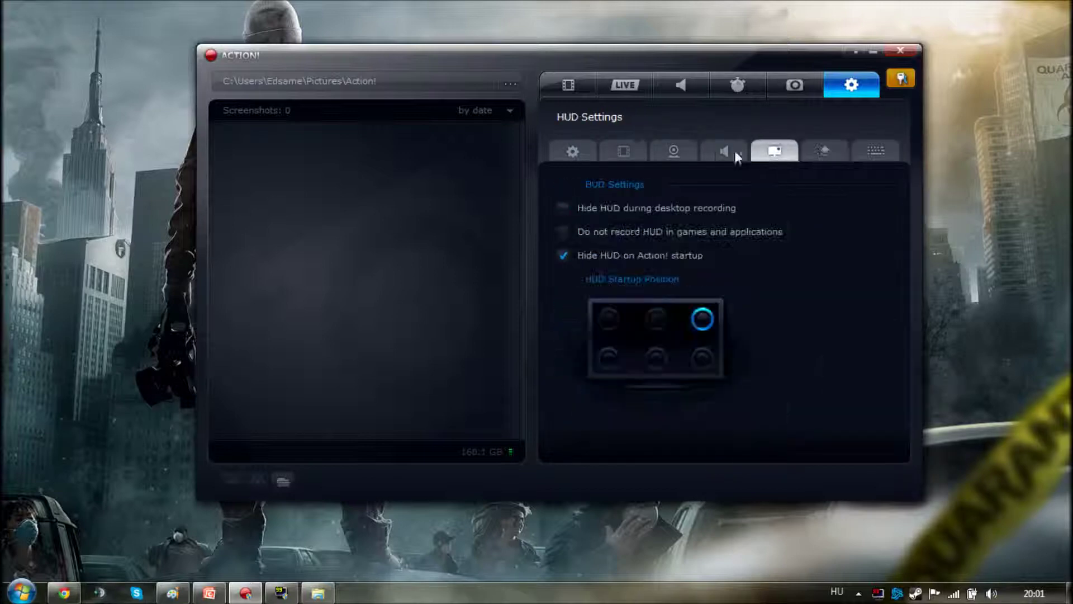
pyautogui.click(735, 152)
pyautogui.click(814, 147)
pyautogui.click(767, 155)
pyautogui.click(875, 152)
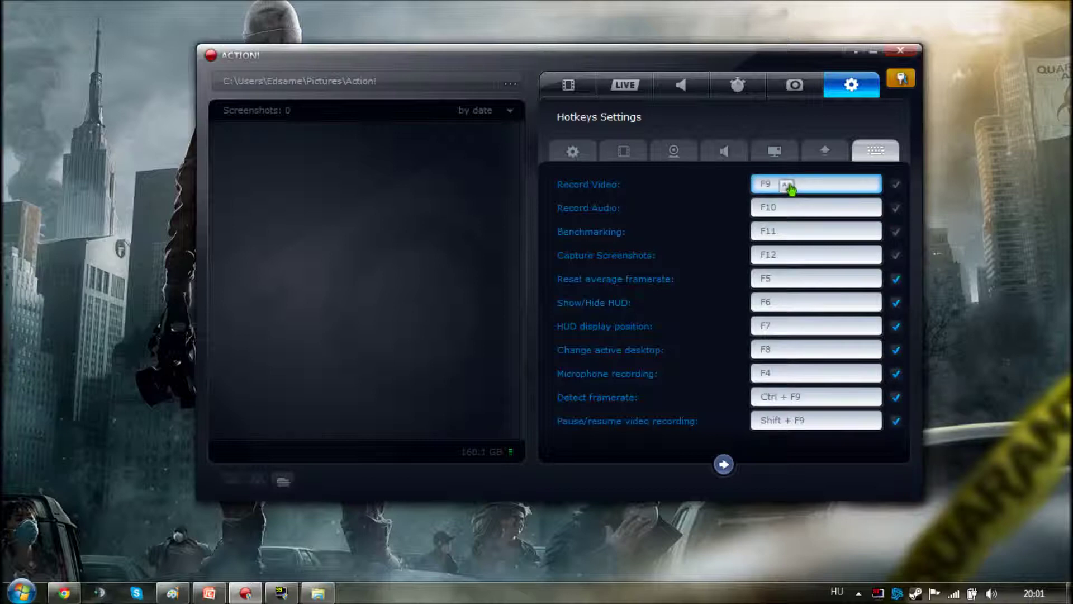
# Step: Go back over the audio, HUD, webcam and video recording settings, ending on the general settings
pyautogui.click(746, 157)
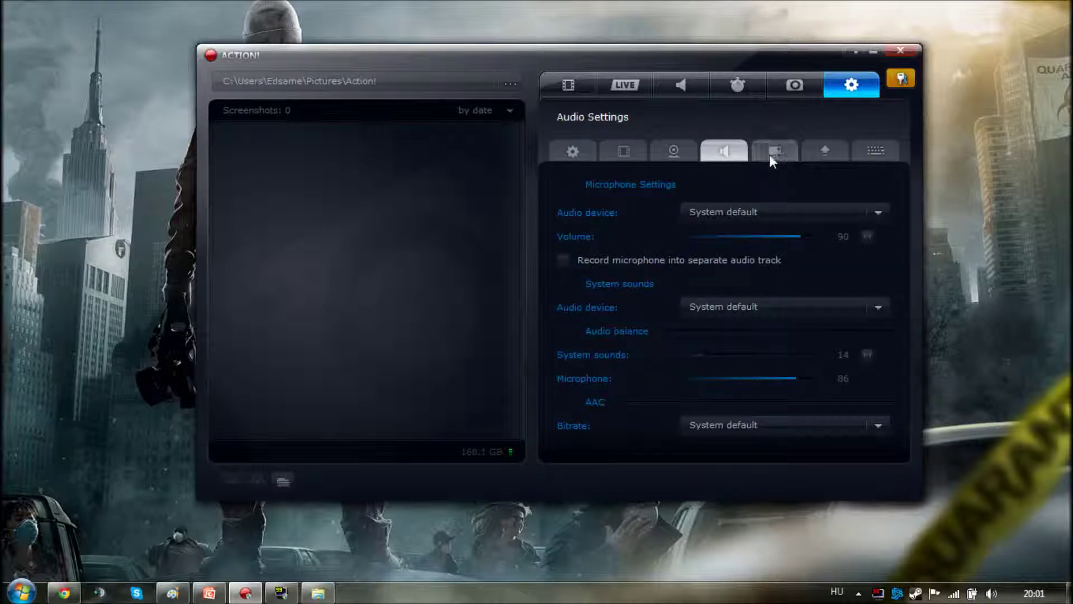
pyautogui.click(773, 155)
pyautogui.click(674, 153)
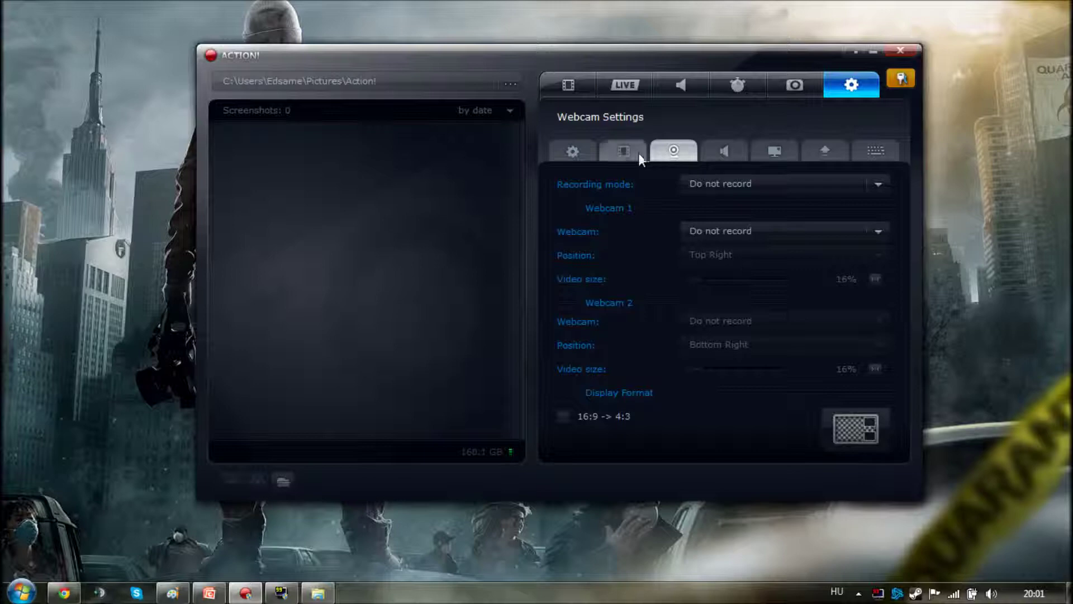
pyautogui.click(624, 153)
pyautogui.click(579, 154)
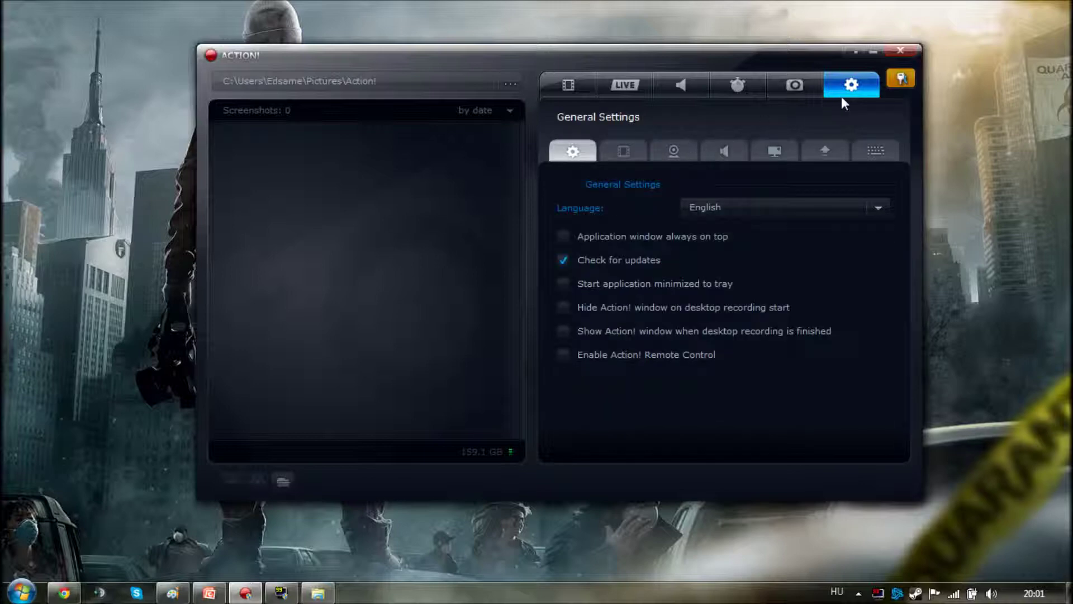
# Step: Return to the video recording page and view the folder chooser for the recordings location, closing it without choosing a folder
pyautogui.click(552, 95)
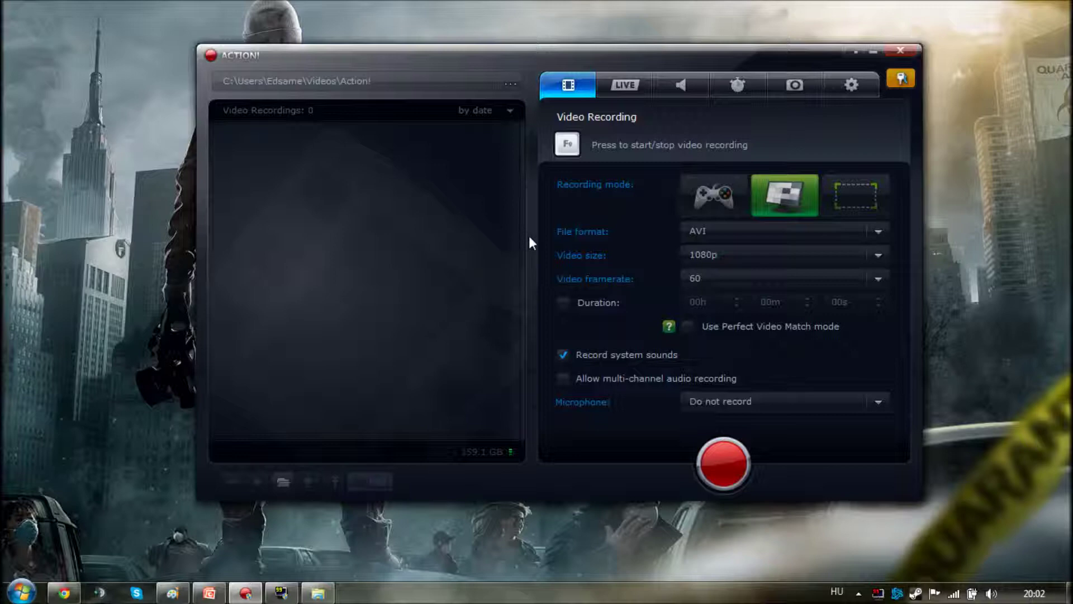
pyautogui.click(502, 83)
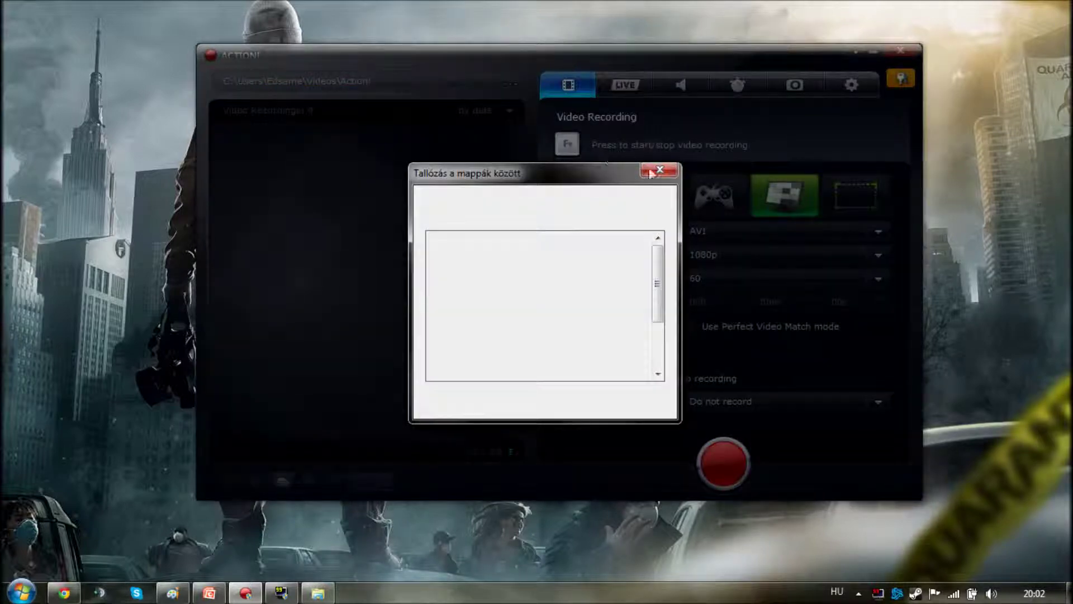
pyautogui.click(659, 171)
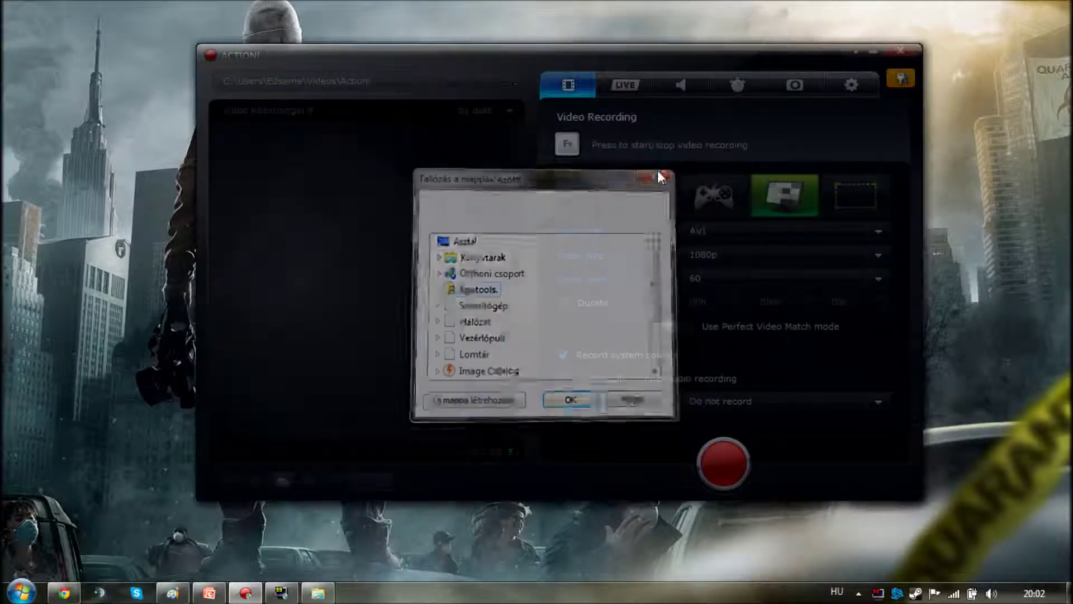
pyautogui.moveTo(550, 57); pyautogui.dragTo(549, 47)
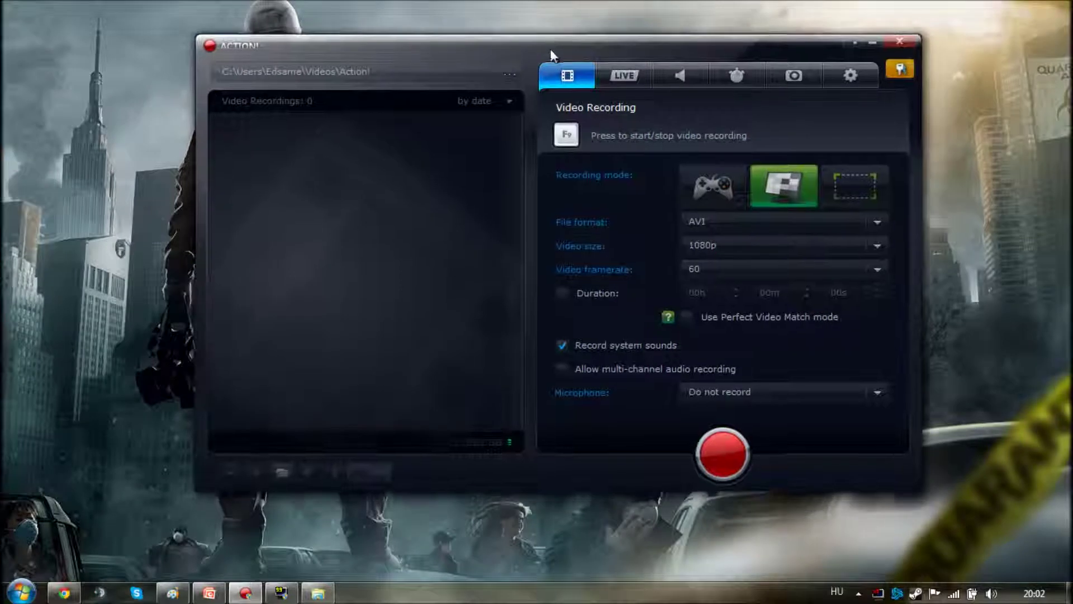